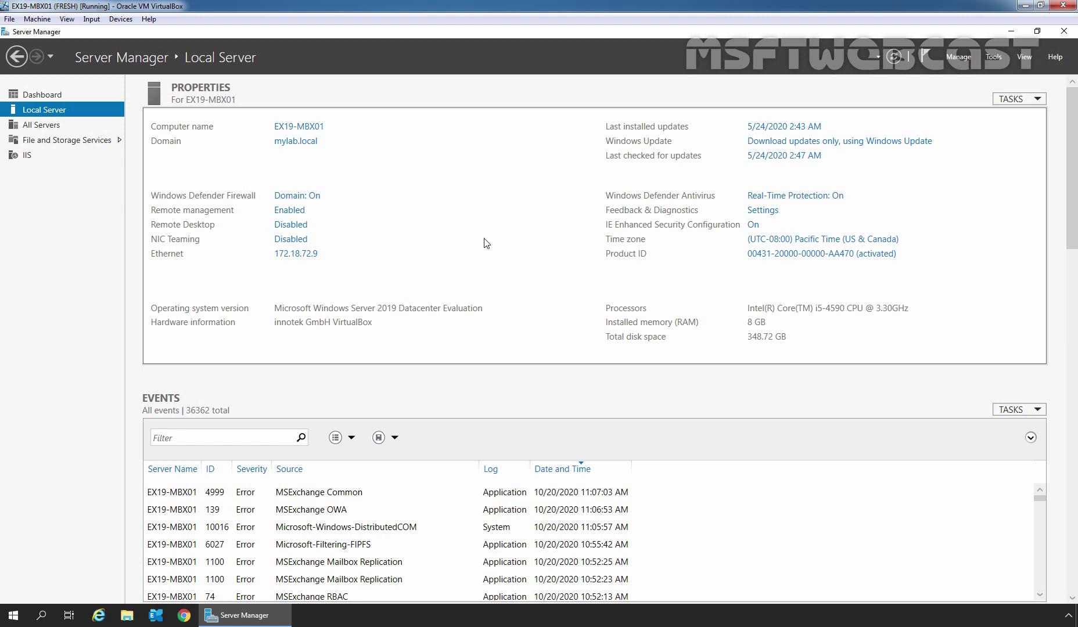
# Open Chrome to mail.msftwebcast.com/owa and sign in to the sender's mailbox with its password.
pyautogui.click(185, 617)
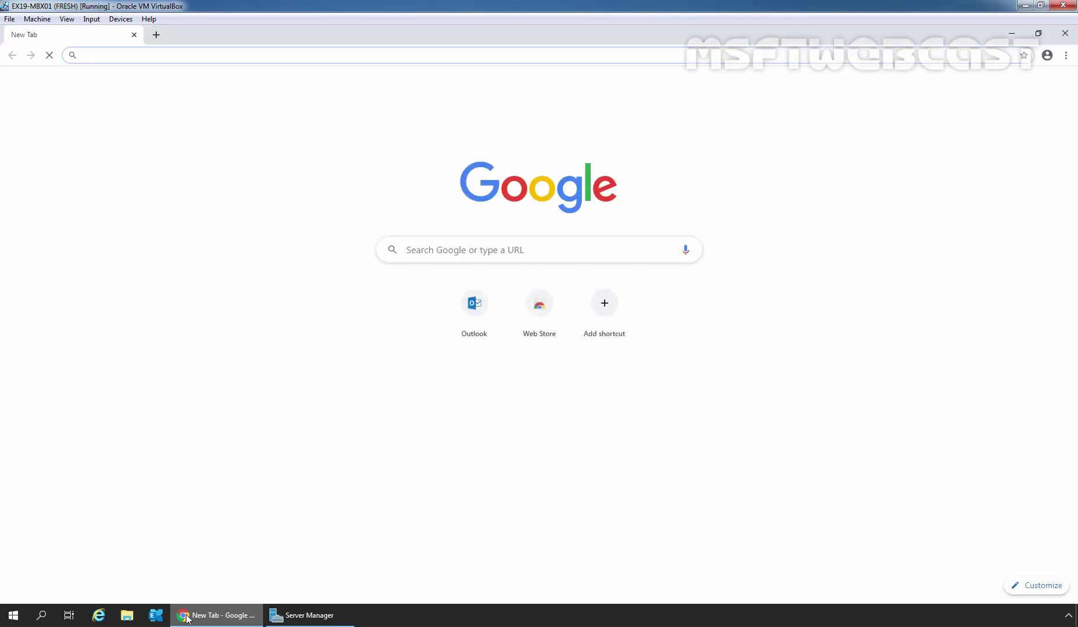
pyautogui.write('h')
pyautogui.press('End')
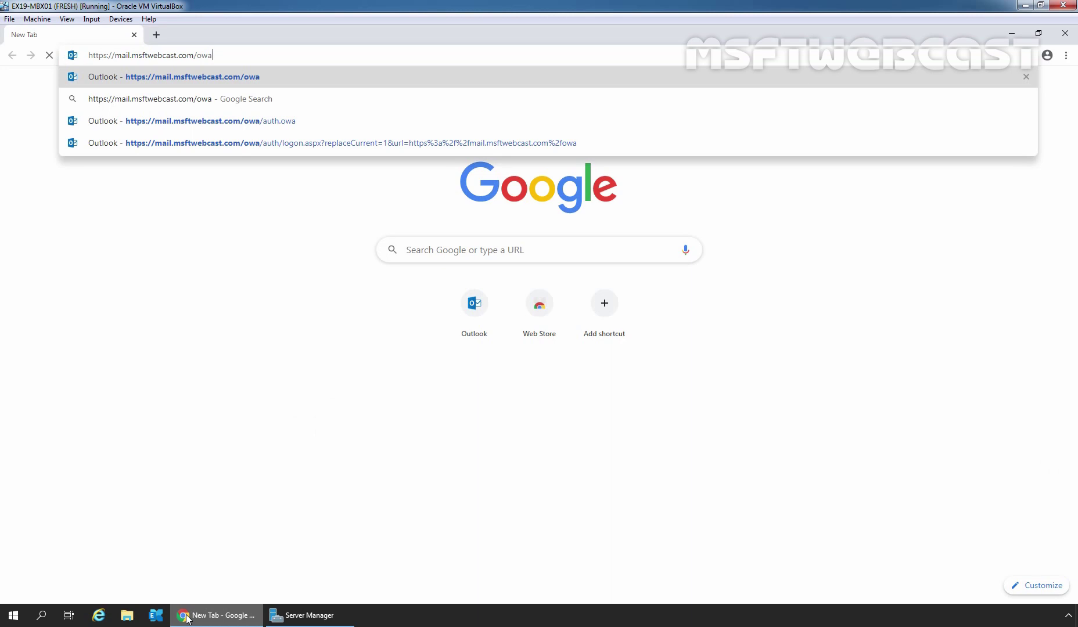
pyautogui.press('Return')
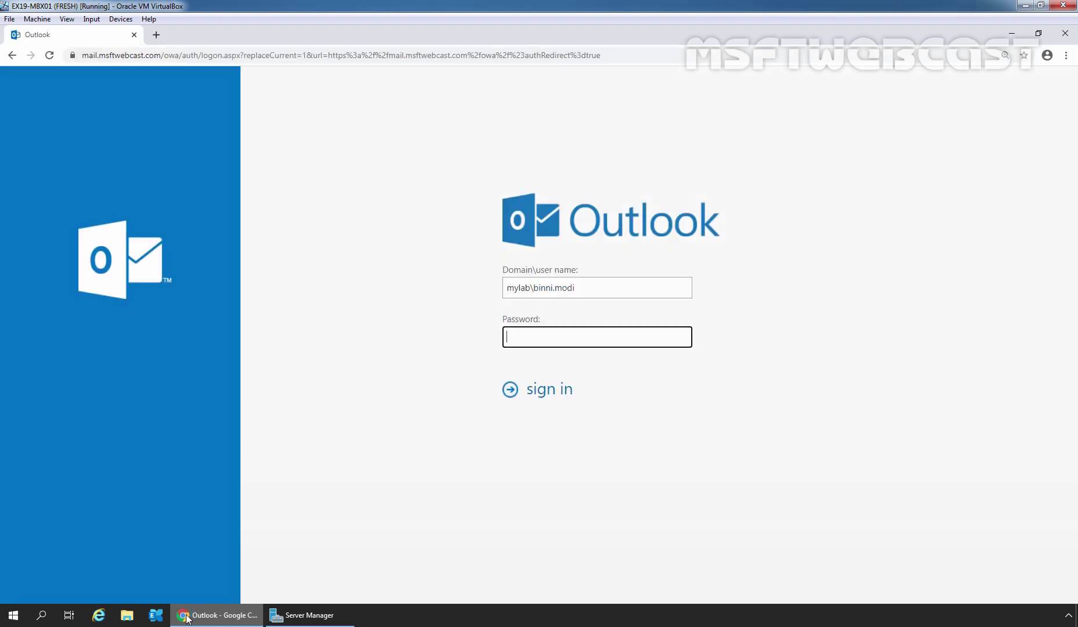
pyautogui.write('********')
pyautogui.click(552, 392)
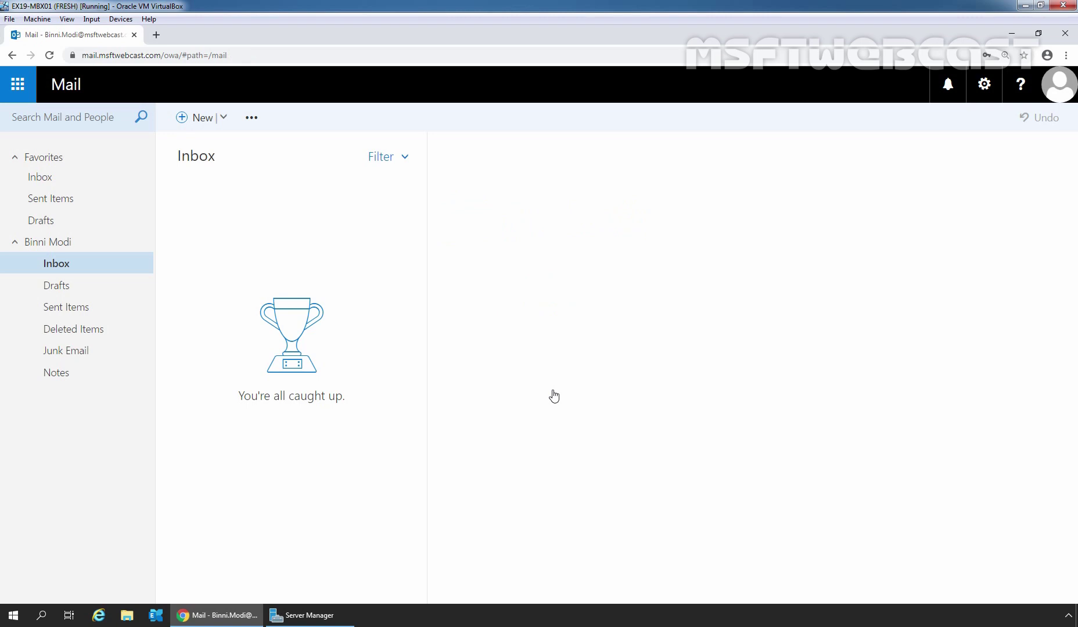
# Address a new email to the colleague found by typing 'bharat', and send it.
pyautogui.click(203, 118)
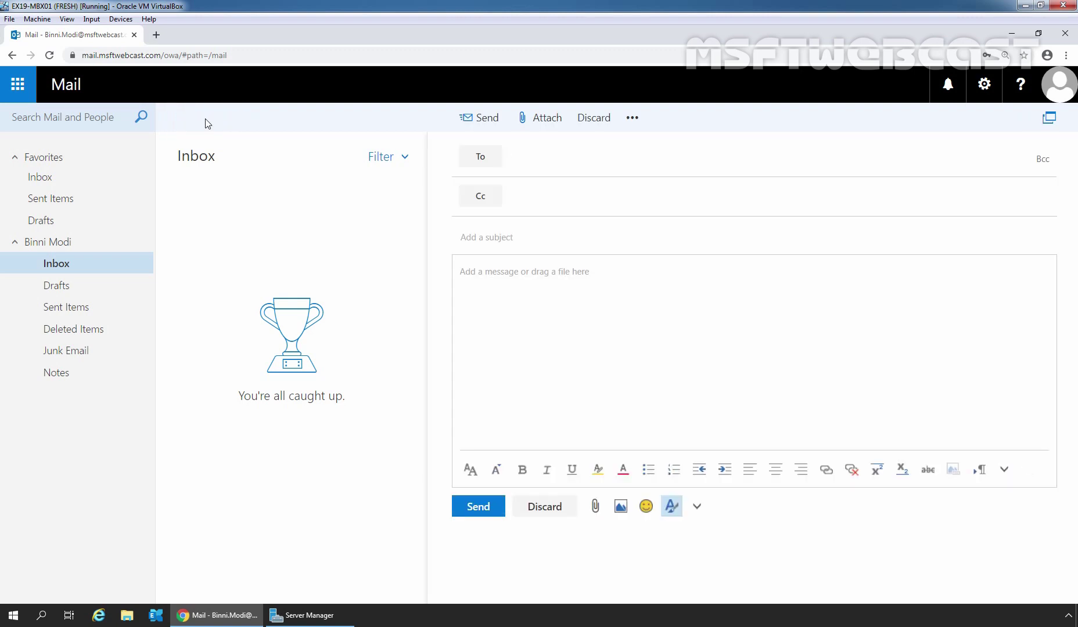
pyautogui.write('bharat')
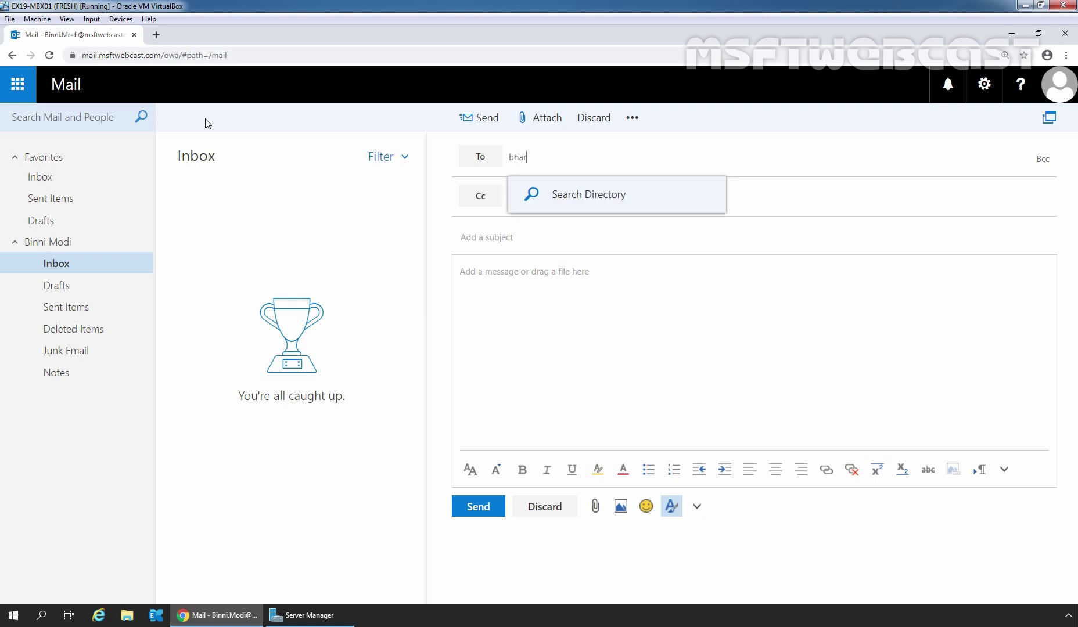
pyautogui.click(577, 203)
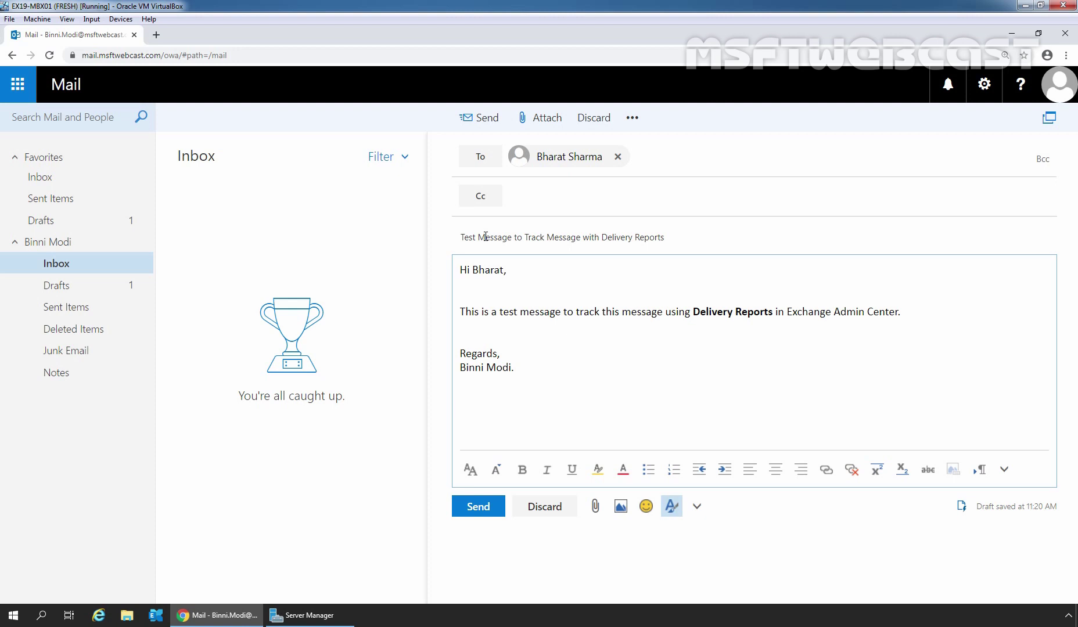
pyautogui.click(477, 514)
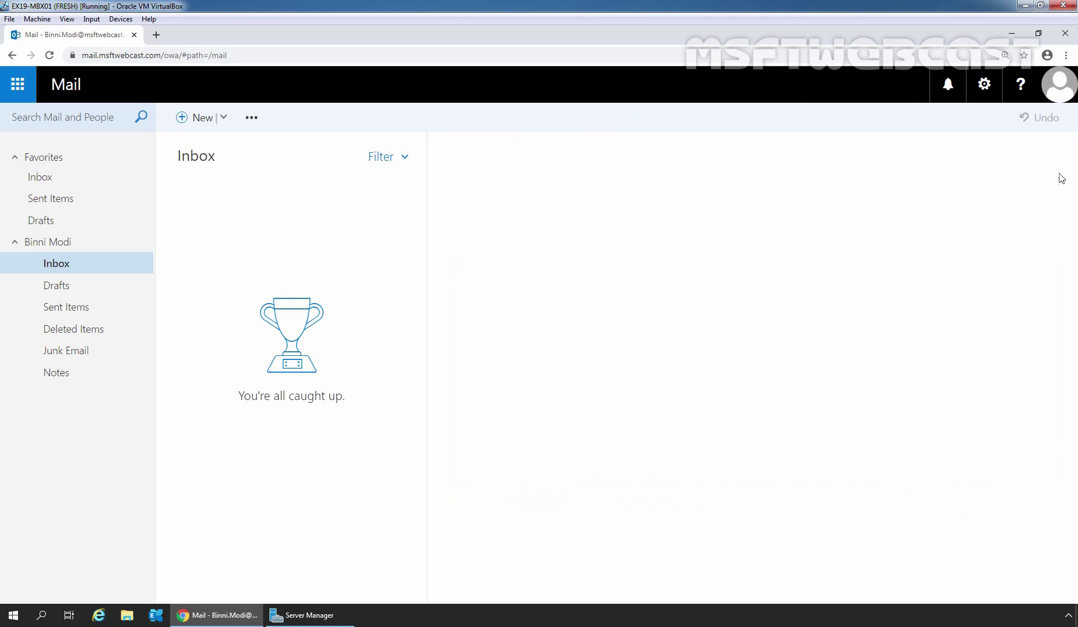
# Sign out of Outlook, close Chrome, and load localhost/ecp in Internet Explorer, expanding the certificate warning.
pyautogui.click(1071, 94)
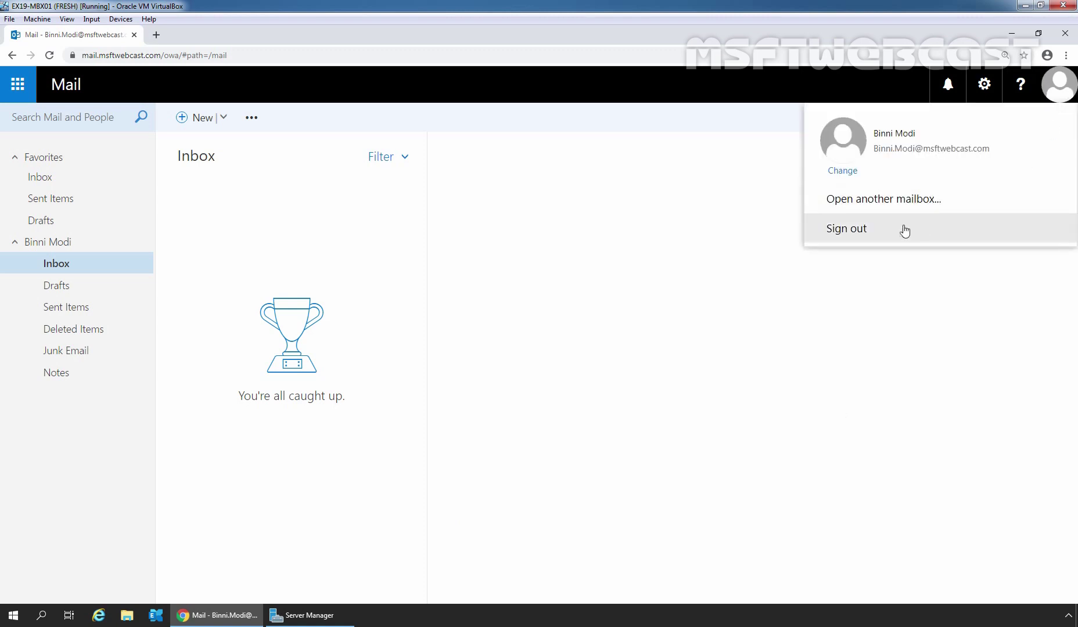
pyautogui.click(878, 236)
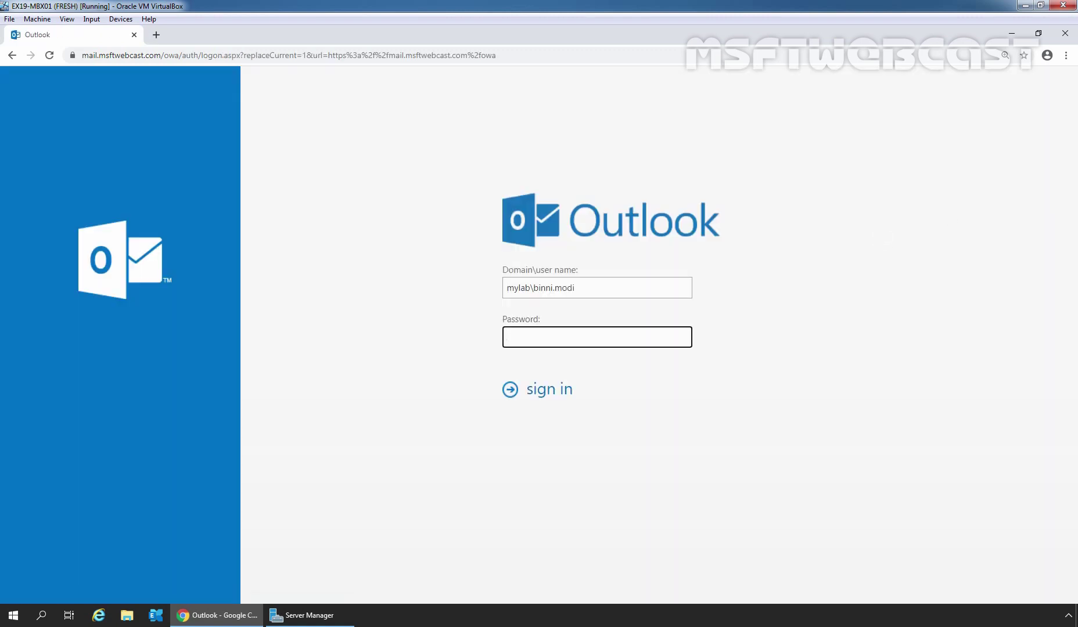
pyautogui.click(1066, 34)
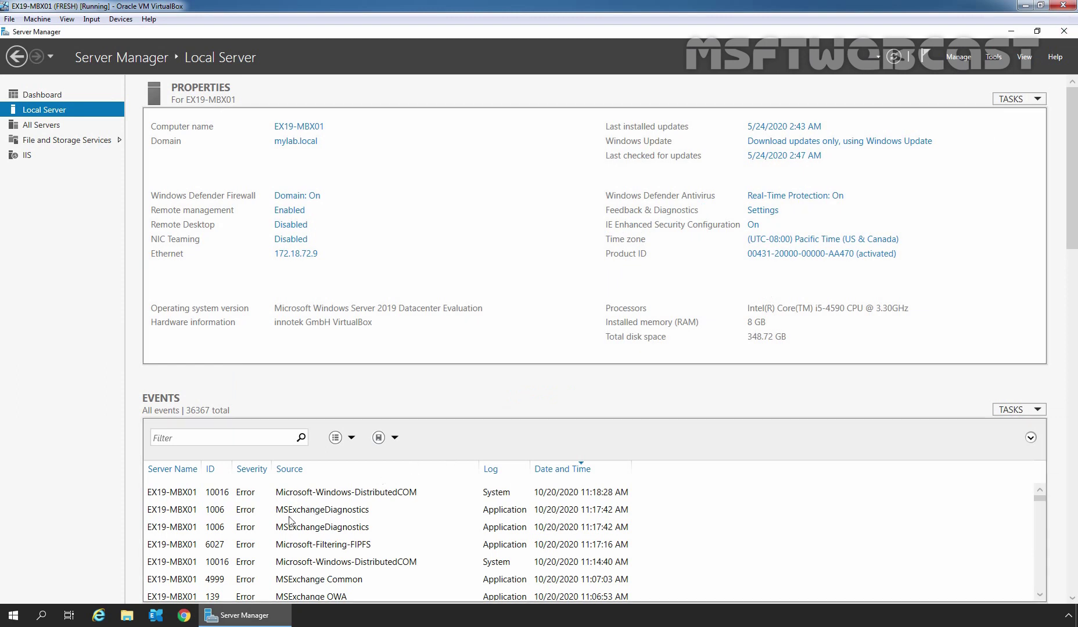
pyautogui.click(96, 615)
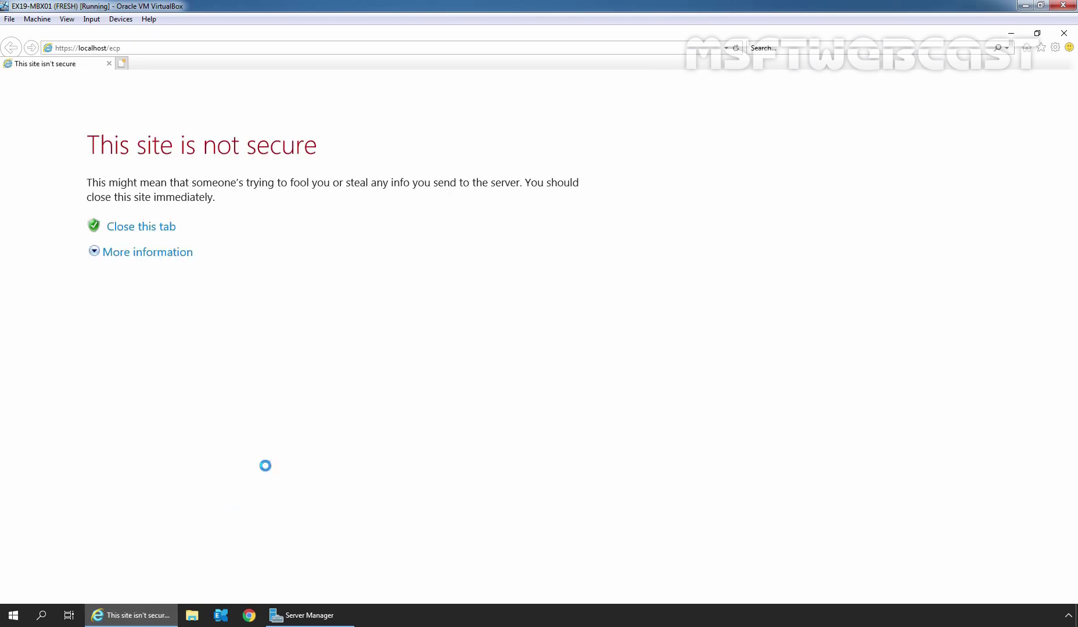
pyautogui.click(173, 258)
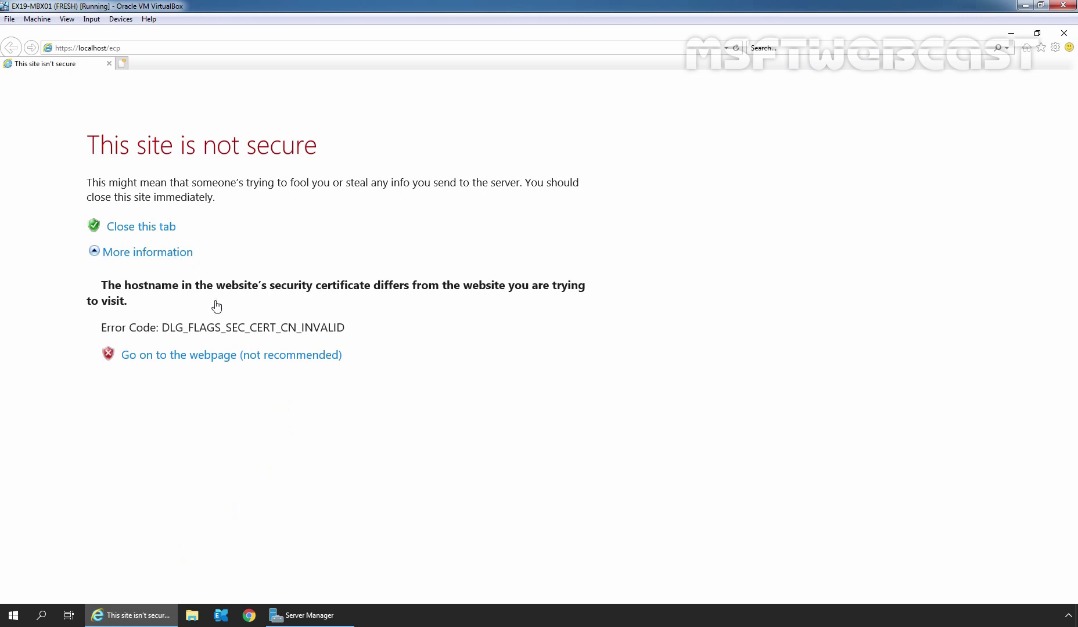
# Continue past the certificate error, sign in with the admin password, and go to mail flow.
pyautogui.click(242, 360)
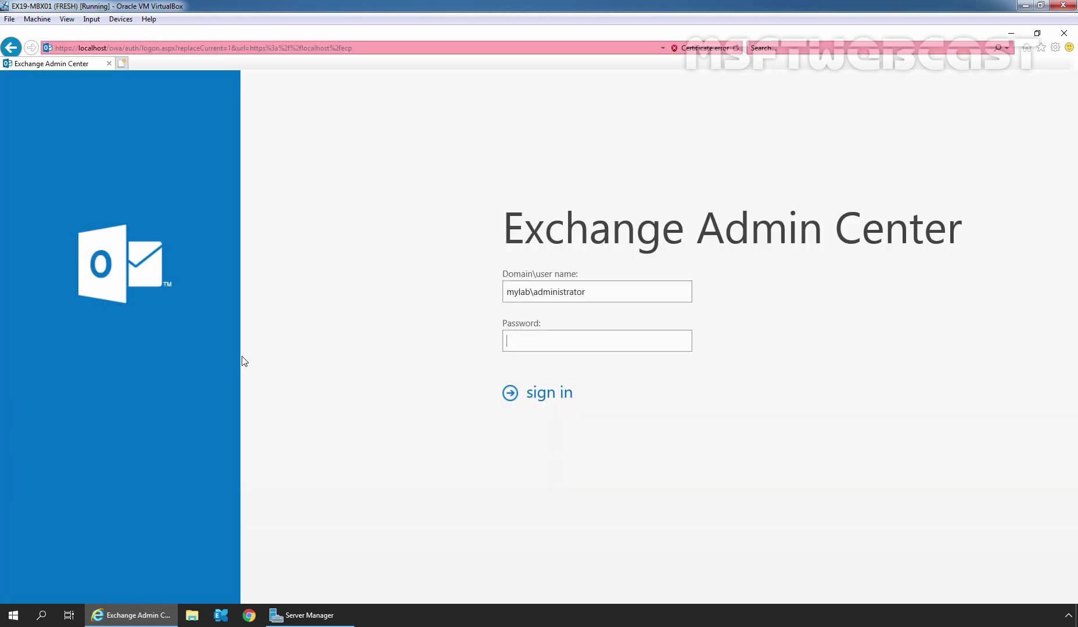
pyautogui.write('*********')
pyautogui.click(545, 395)
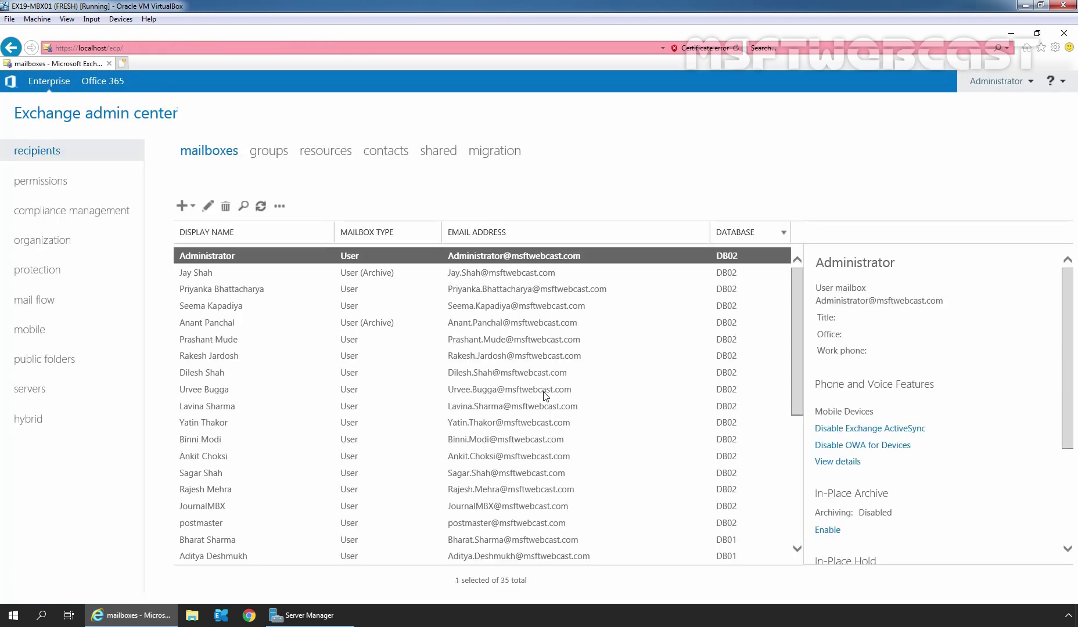
pyautogui.click(41, 301)
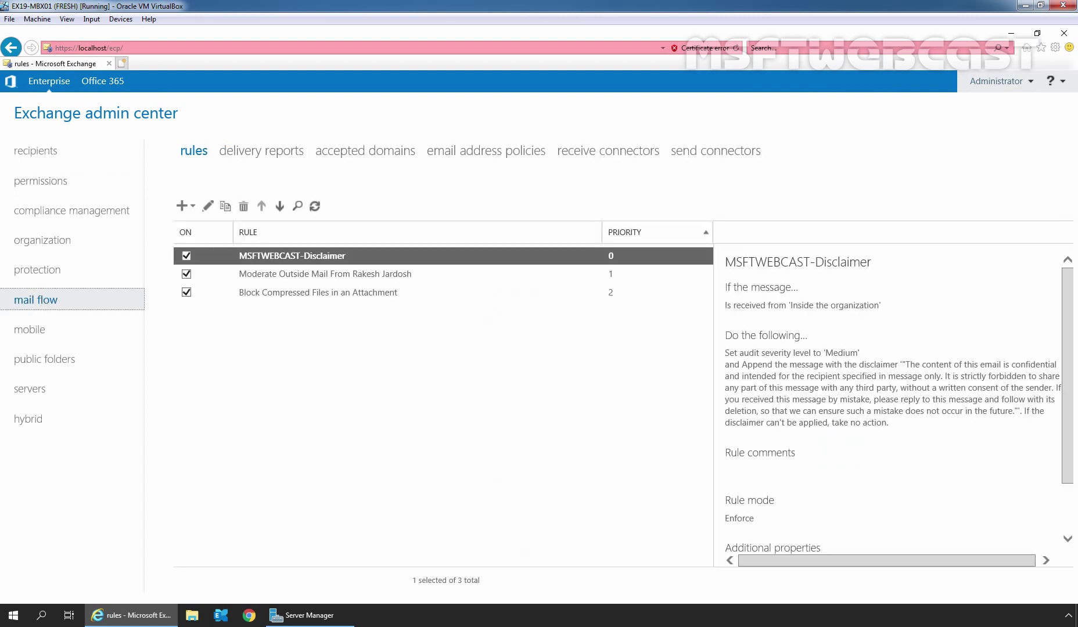
# On the delivery reports tab, browse for and pick the test recipient's mailbox to search.
pyautogui.click(261, 157)
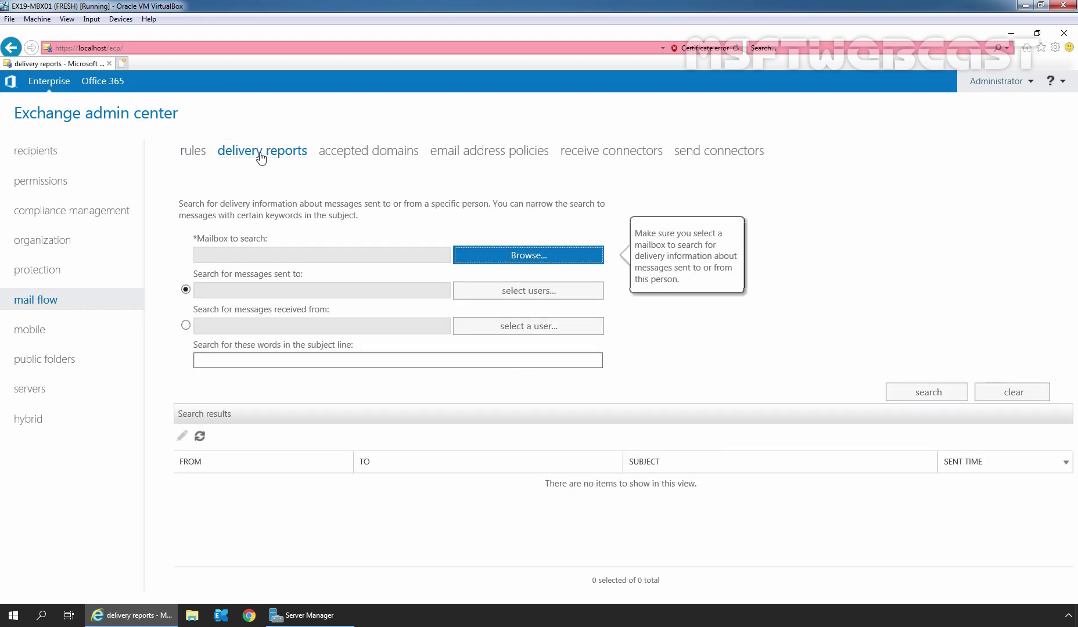
pyautogui.click(527, 259)
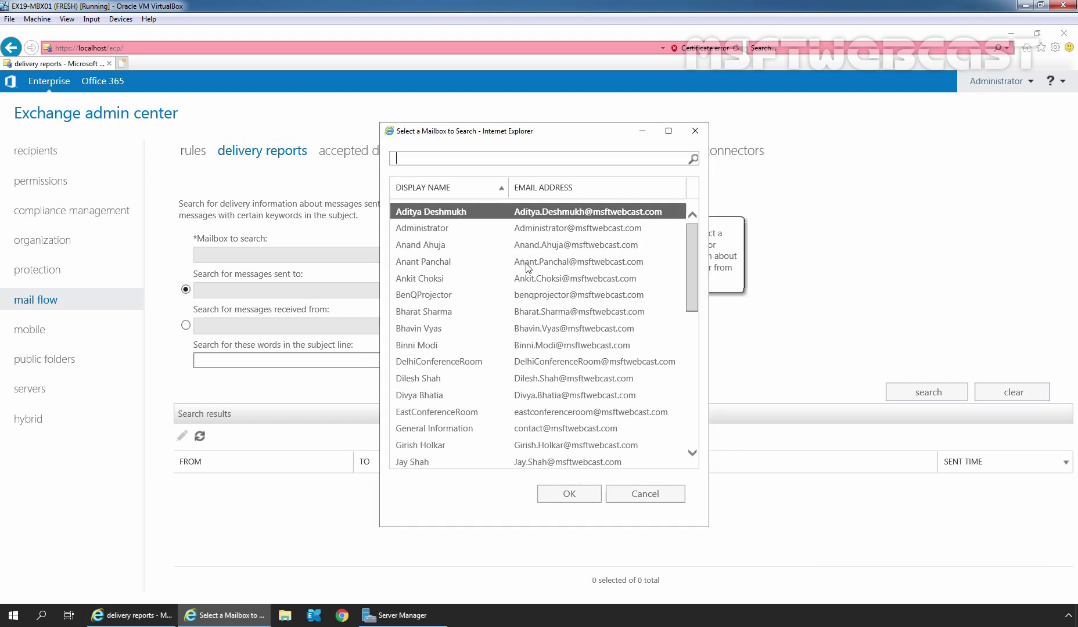
pyautogui.click(427, 312)
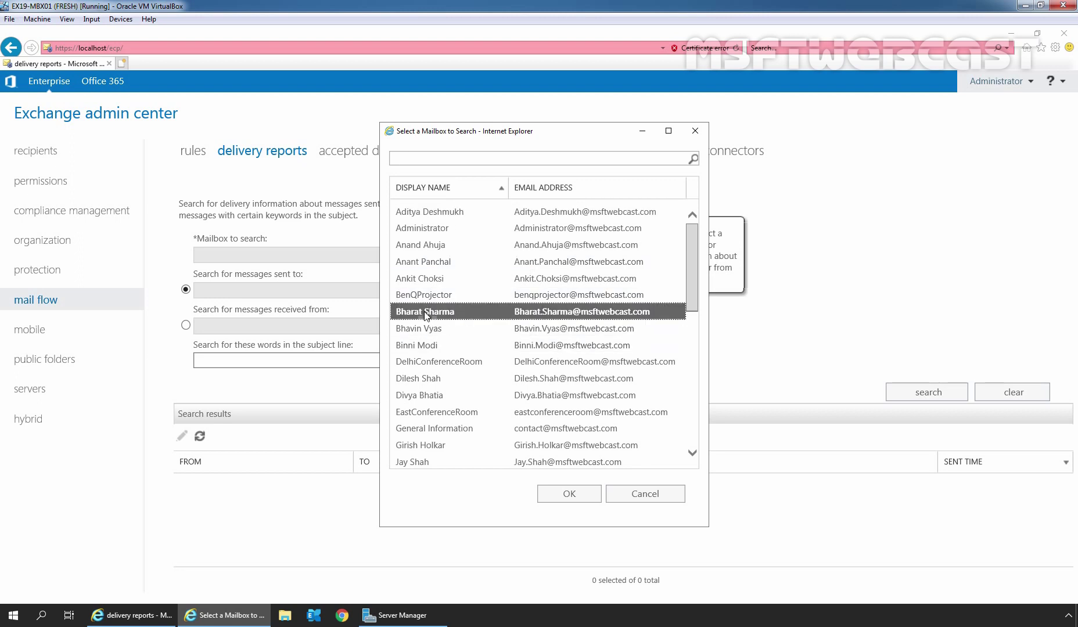
pyautogui.click(569, 494)
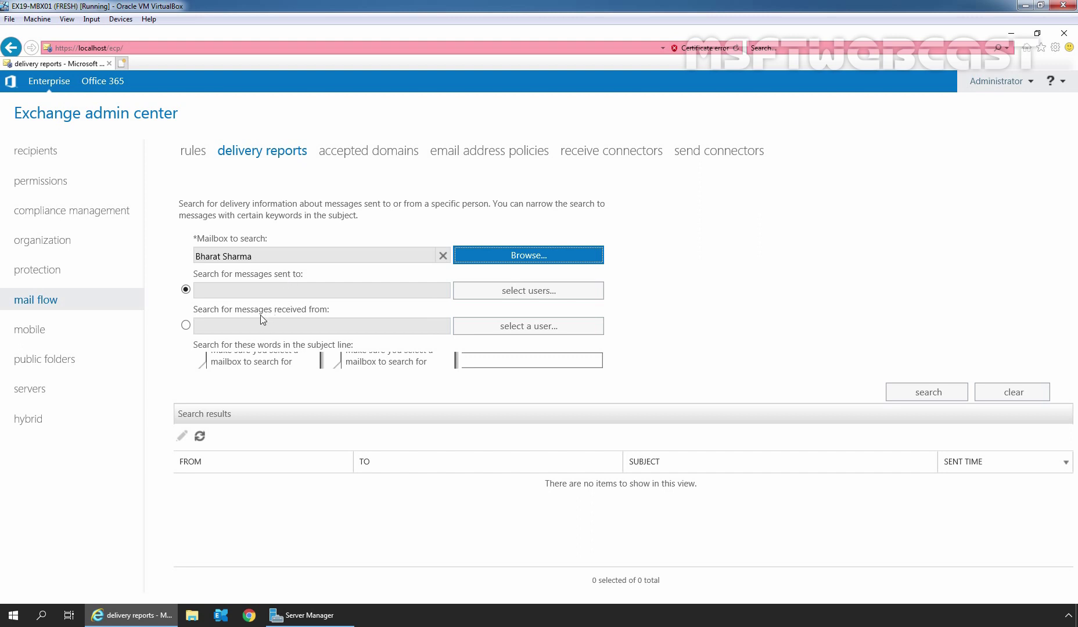
# Choose 'Search for messages received from' and add the test message's sender as that user.
pyautogui.click(186, 325)
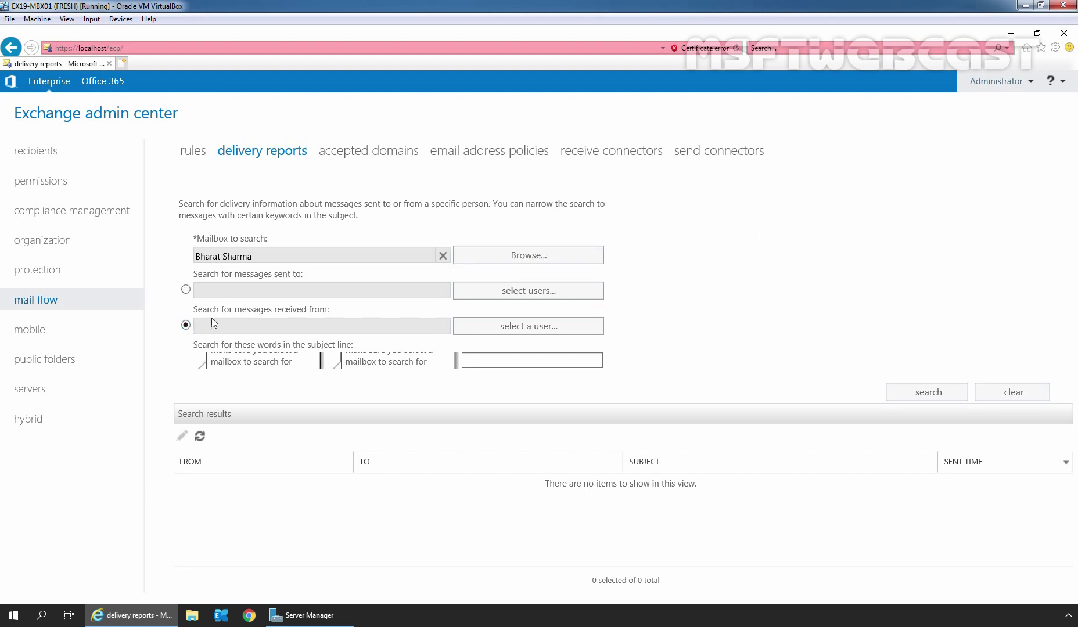
pyautogui.click(525, 328)
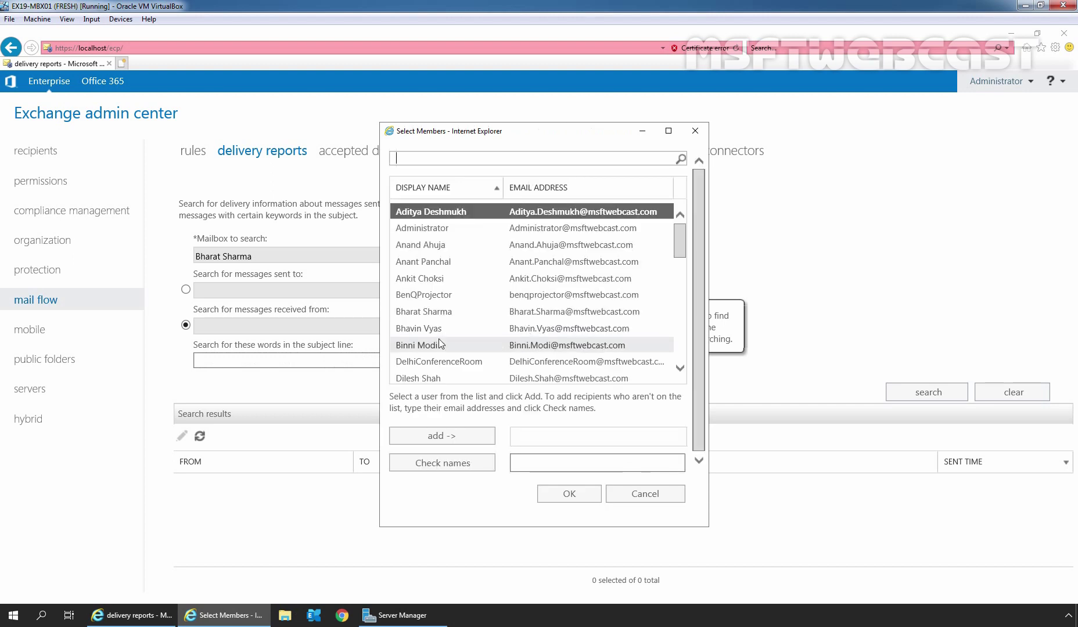
pyautogui.click(423, 344)
pyautogui.click(436, 438)
pyautogui.click(570, 494)
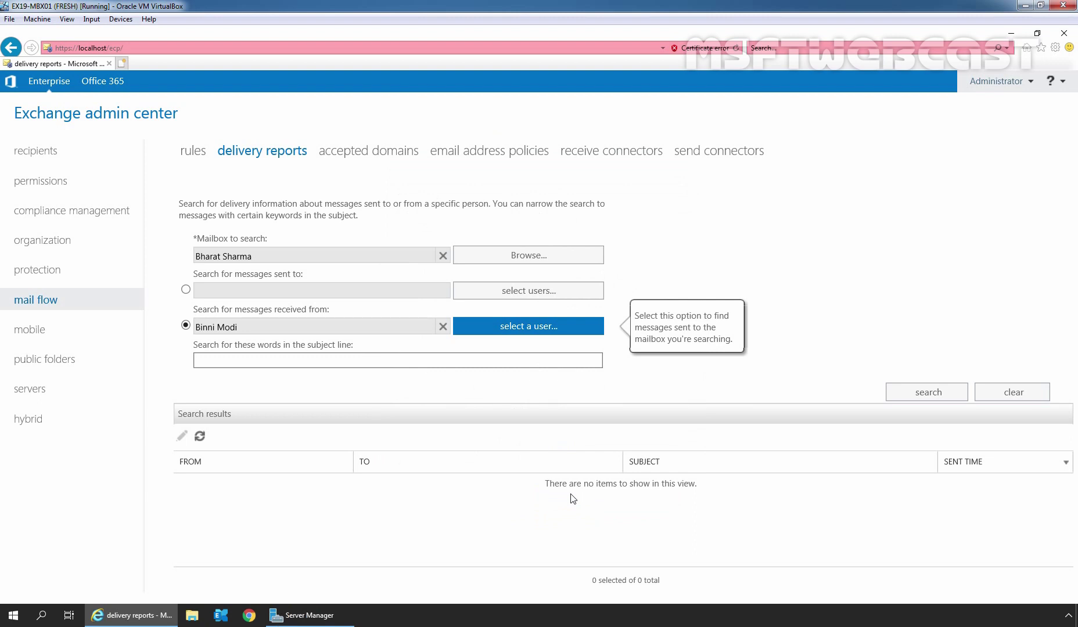
pyautogui.click(276, 361)
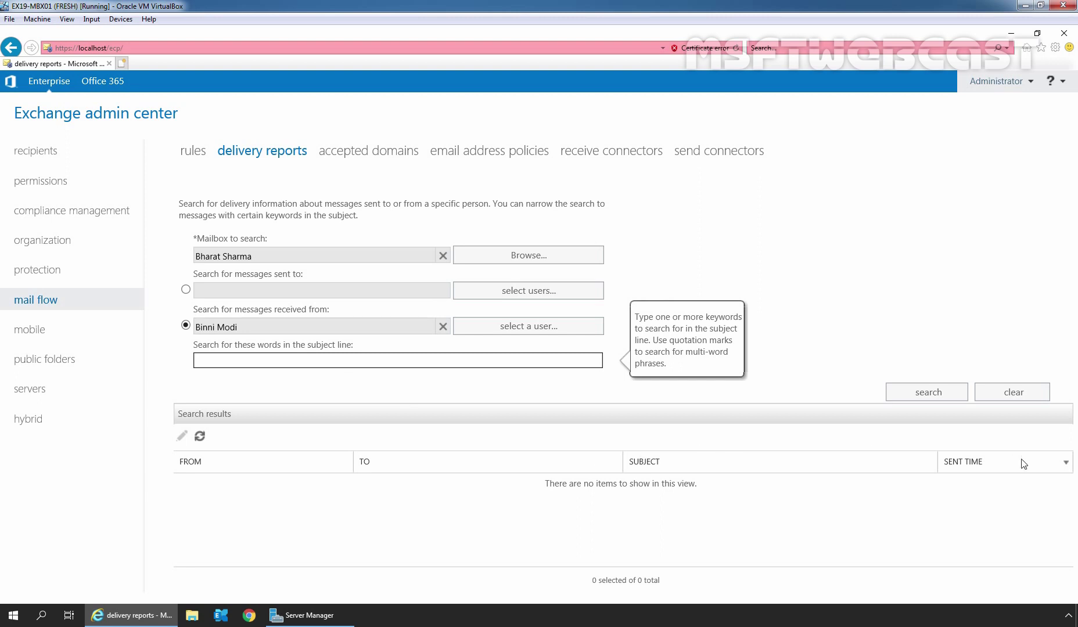
# Run the search and open the single result, the test message sent 10/20/2020 11:20 AM.
pyautogui.click(927, 400)
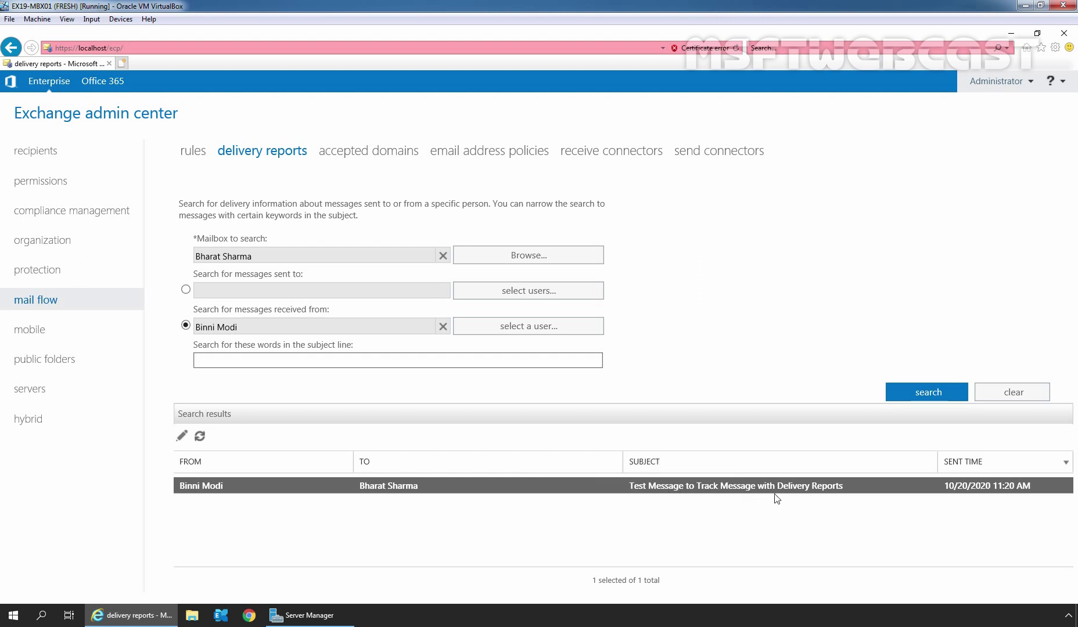
pyautogui.doubleClick(714, 489)
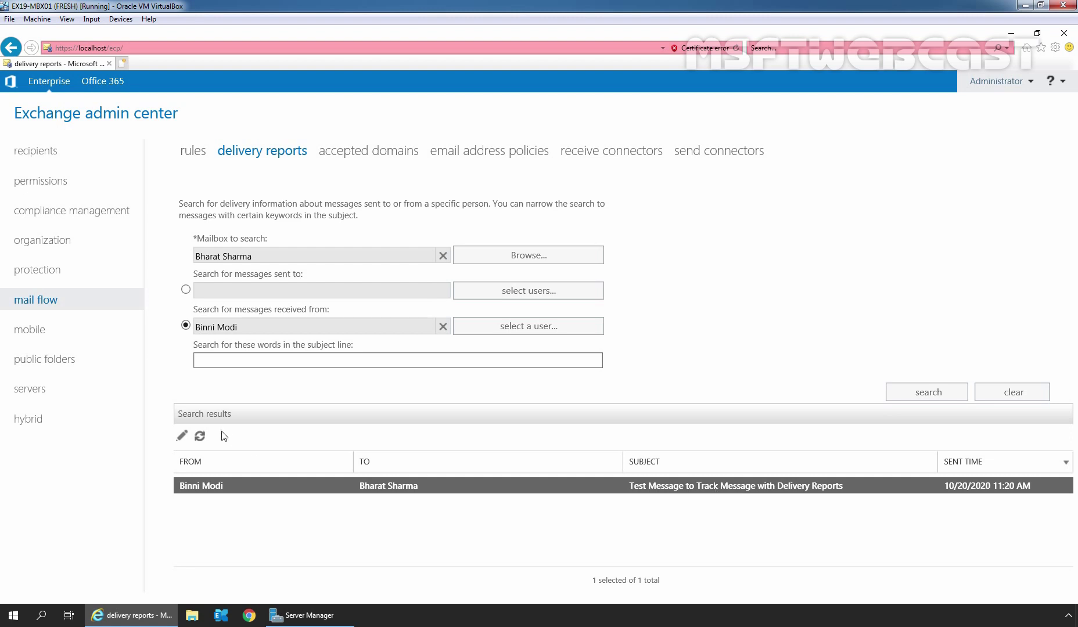
pyautogui.click(181, 436)
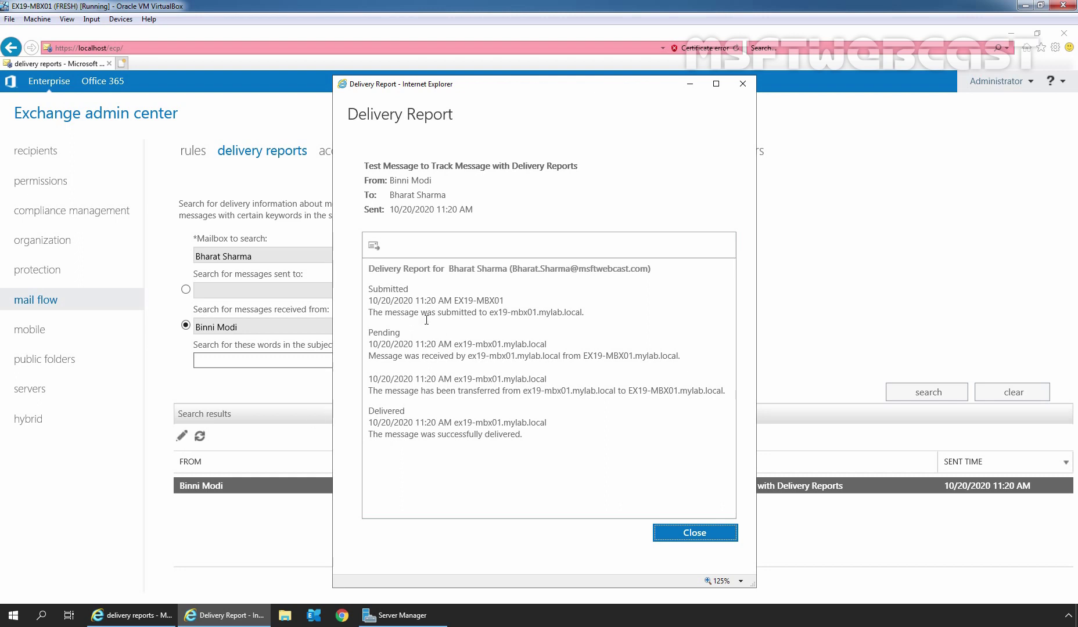
pyautogui.doubleClick(387, 289)
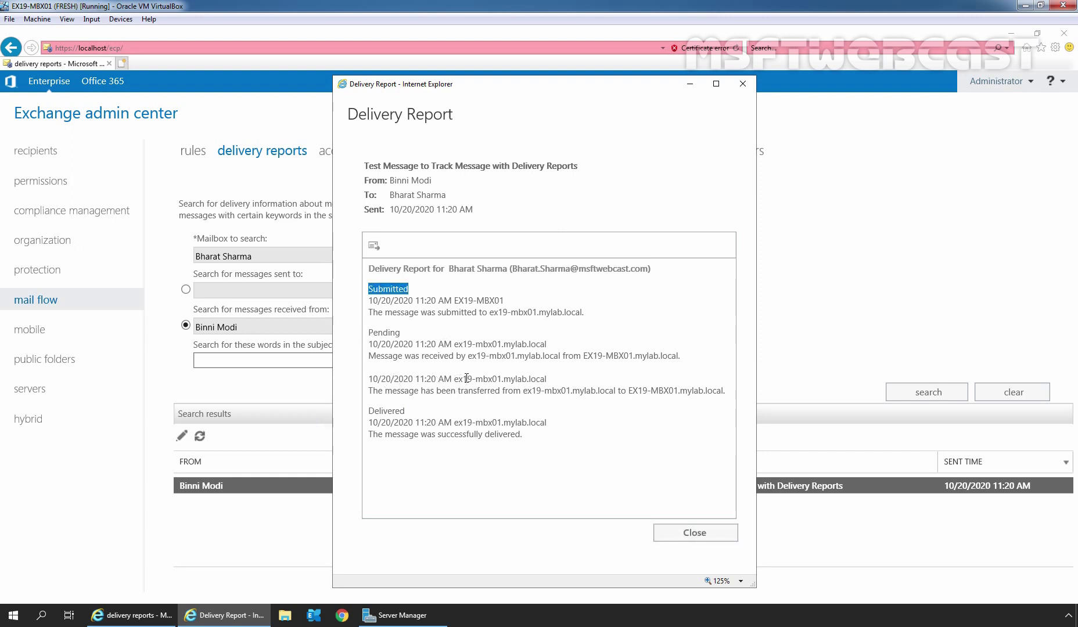
pyautogui.moveTo(455, 379); pyautogui.dragTo(568, 381)
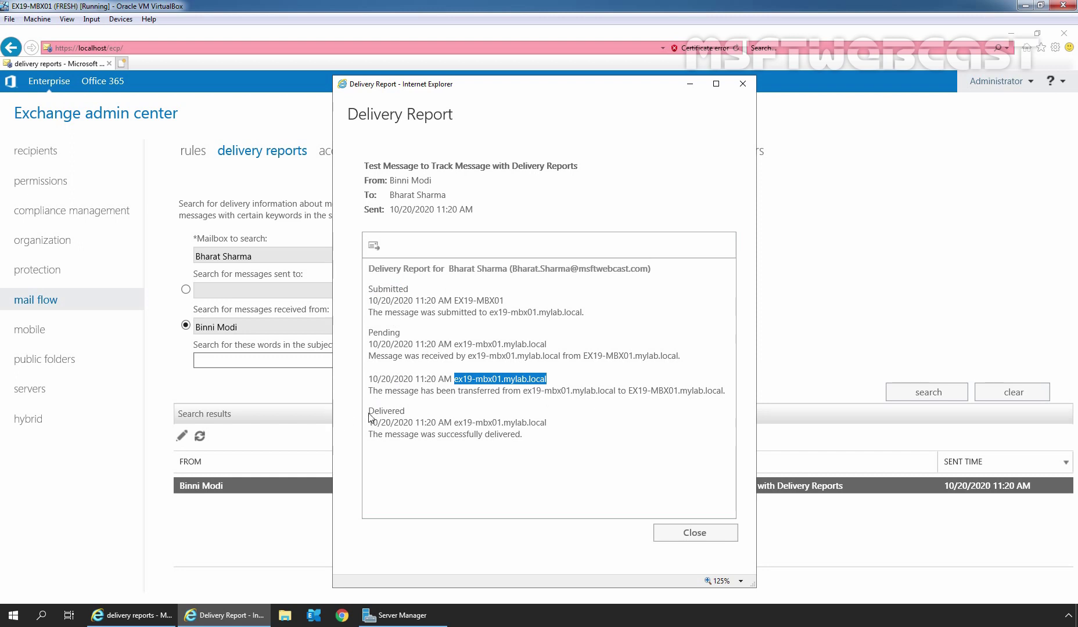
pyautogui.doubleClick(435, 409)
pyautogui.moveTo(372, 435); pyautogui.dragTo(534, 447)
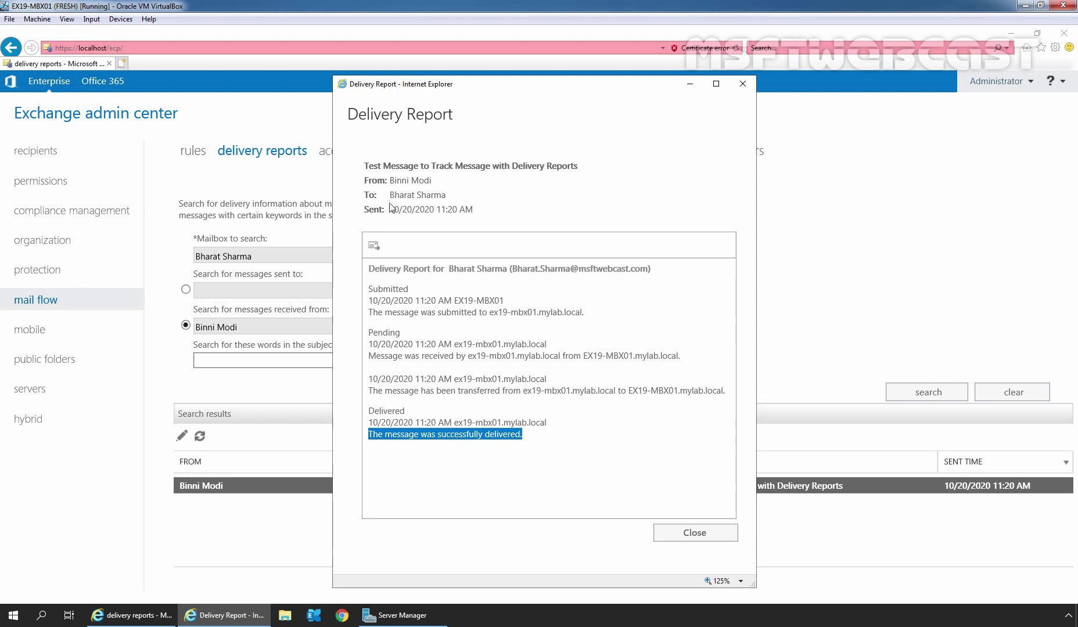
pyautogui.moveTo(389, 210); pyautogui.dragTo(481, 209)
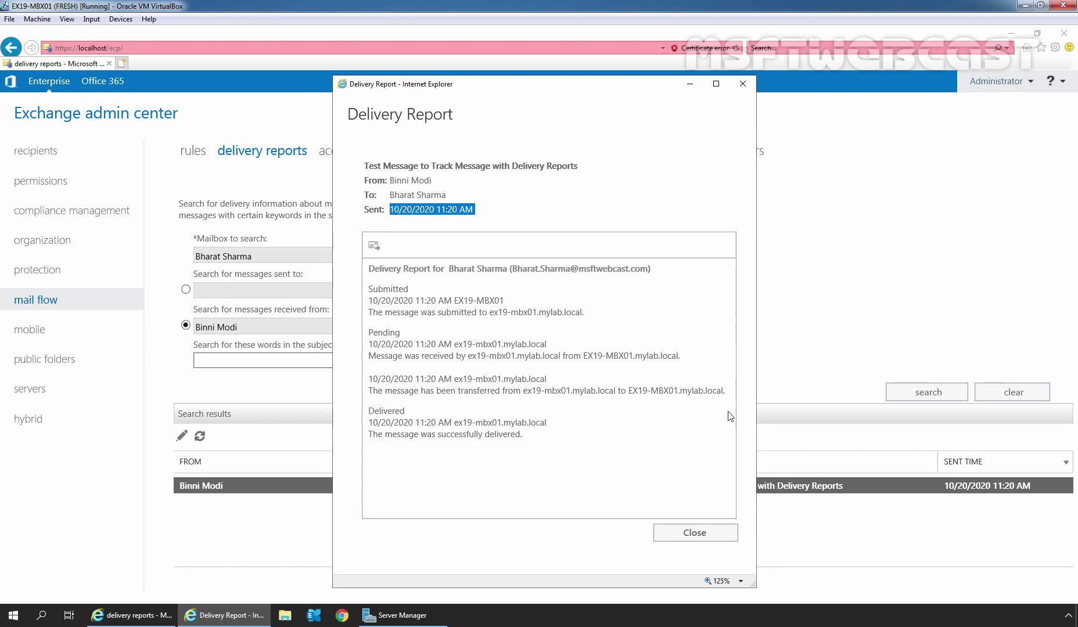
pyautogui.click(695, 533)
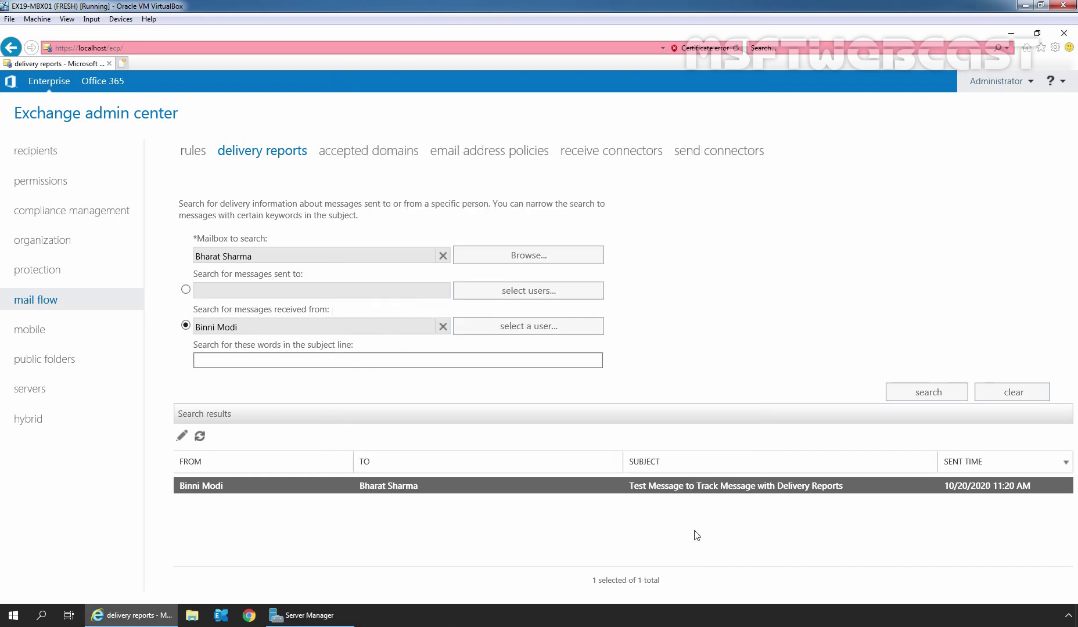
# Switch to 'Search for messages sent to', add another user as recipient, and search.
pyautogui.click(186, 289)
pyautogui.click(527, 297)
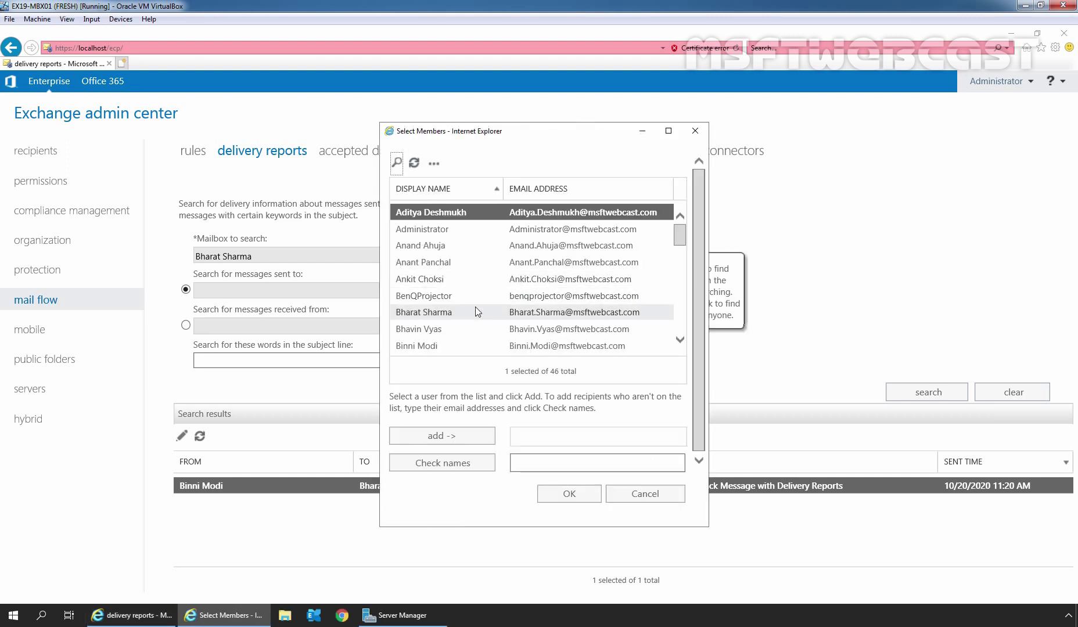
pyautogui.click(447, 262)
pyautogui.click(434, 435)
pyautogui.click(570, 494)
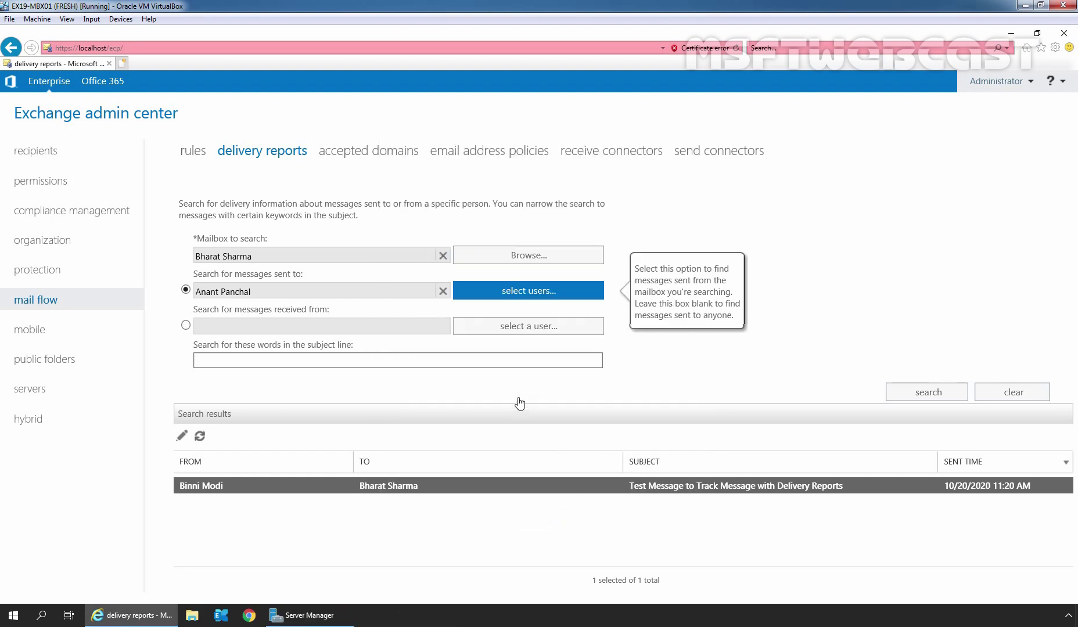
pyautogui.click(927, 393)
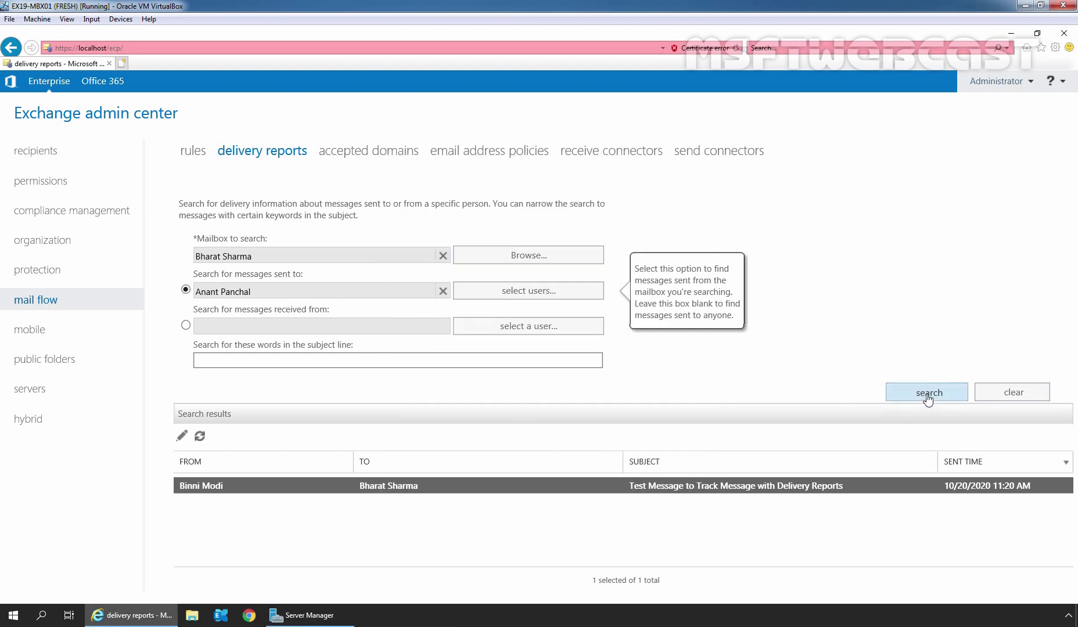